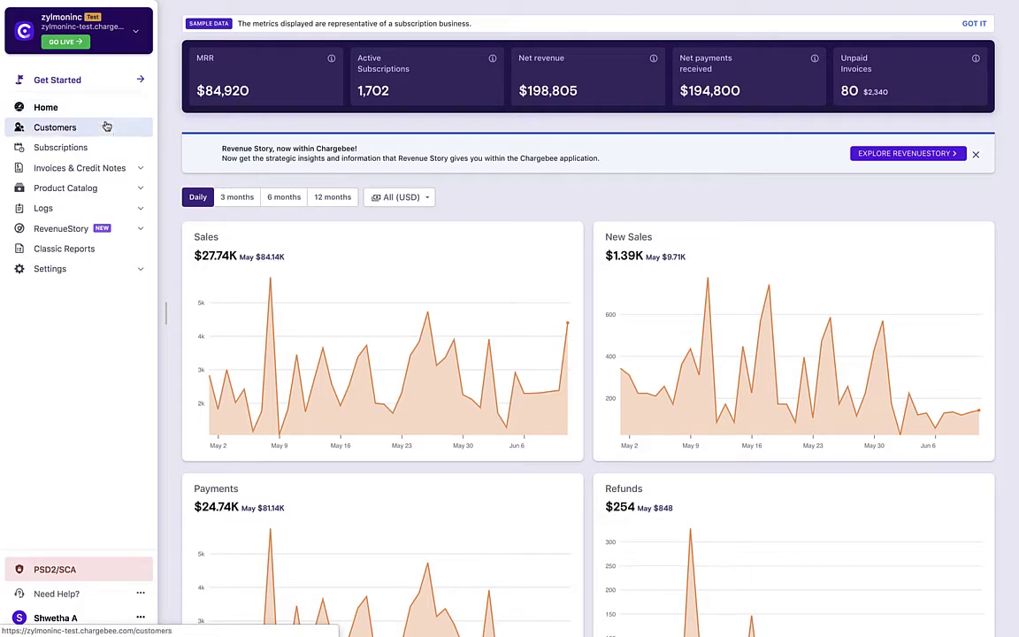
pyautogui.click(128, 171)
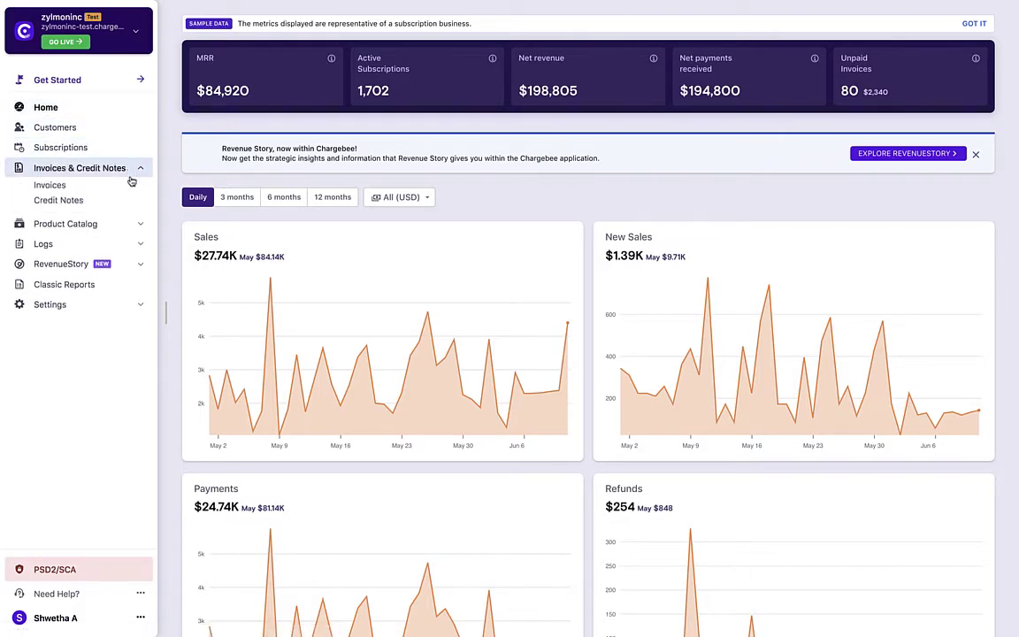
pyautogui.click(132, 188)
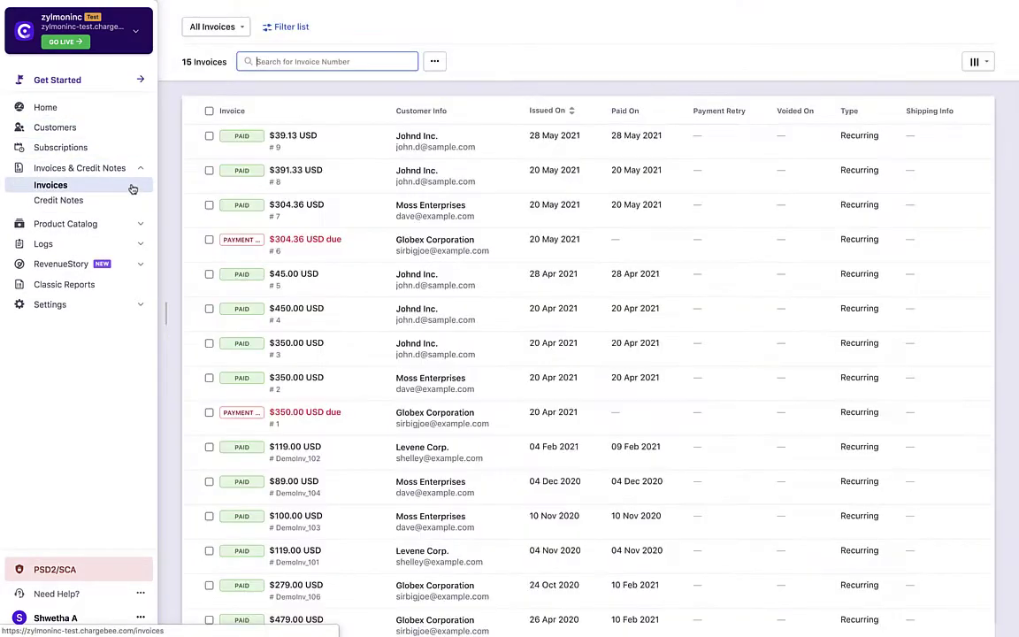
pyautogui.click(285, 380)
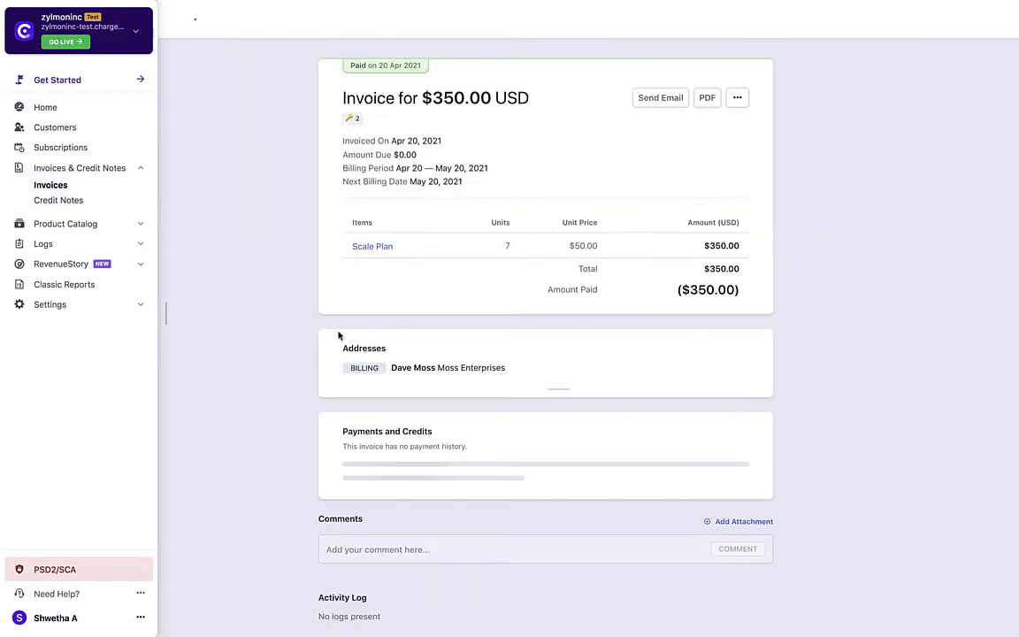
pyautogui.click(705, 99)
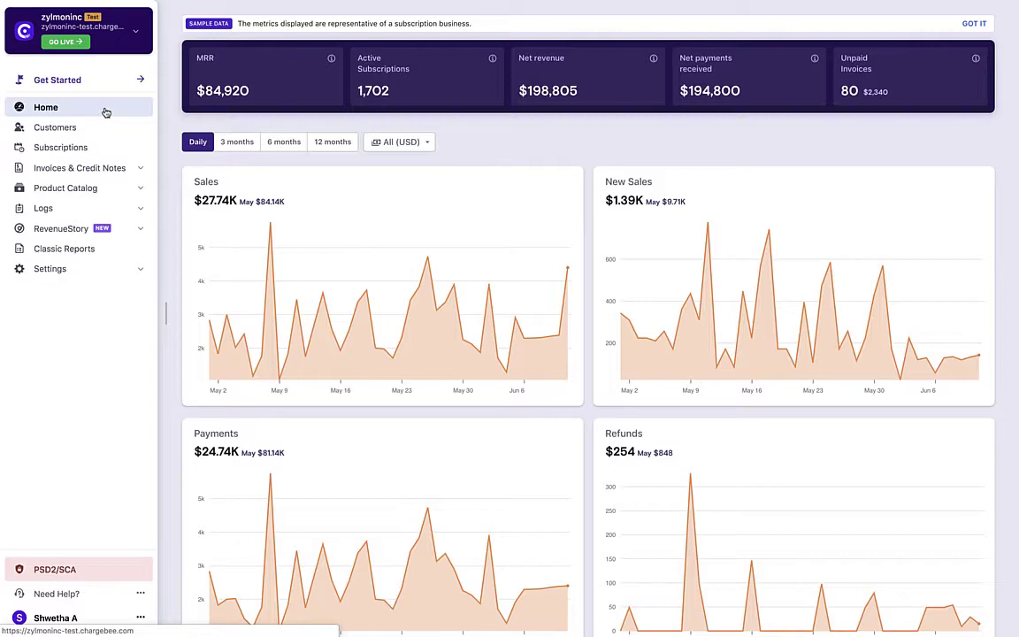
# Step: Open Acme Inc.'s paid $22,220.00 invoice 55 from the customer's invoice history
pyautogui.click(105, 128)
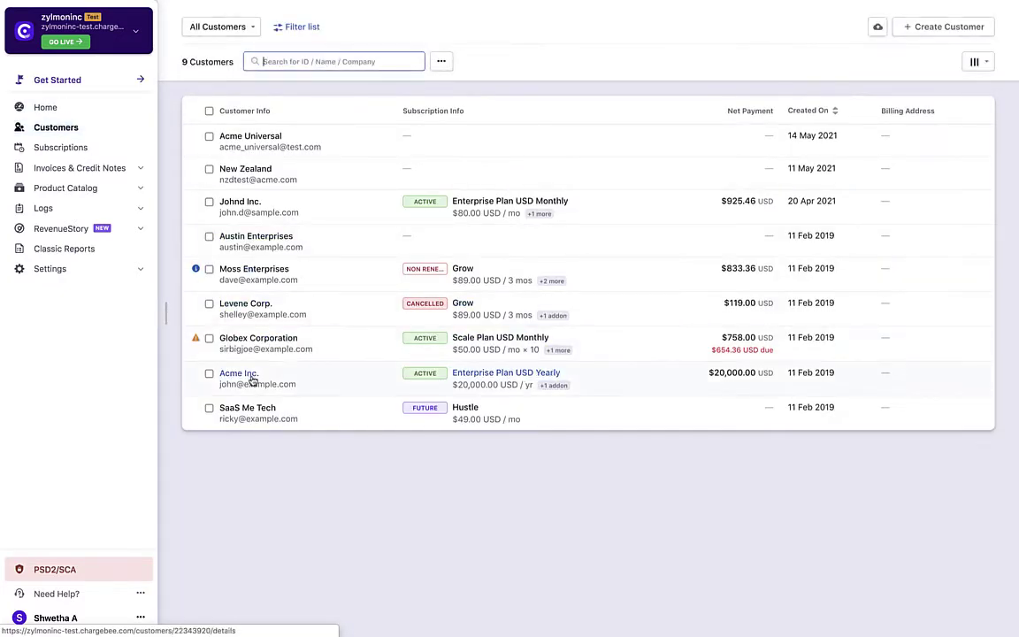
pyautogui.click(237, 374)
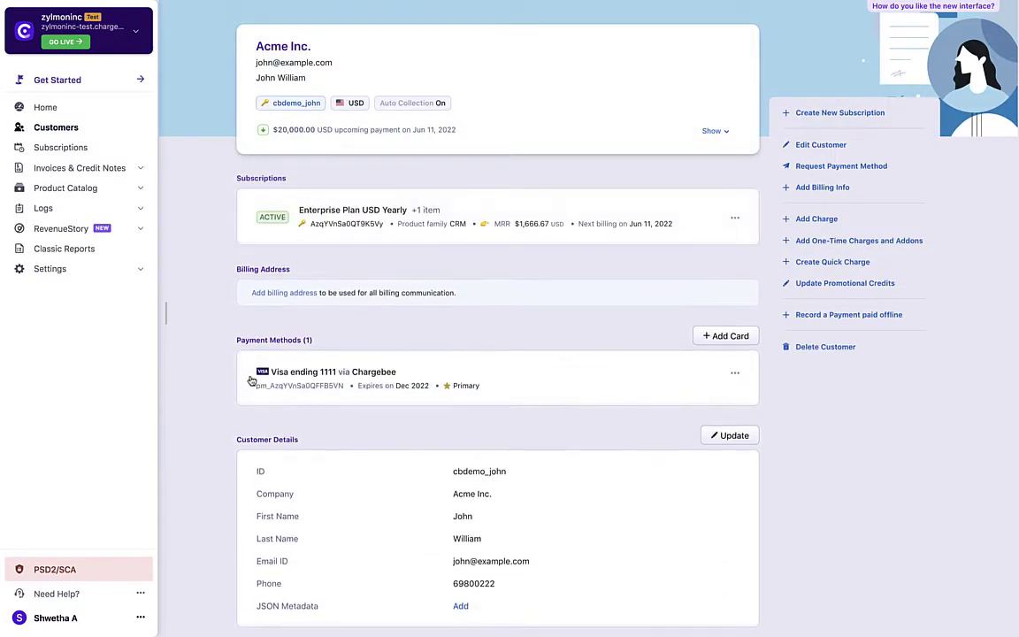
pyautogui.scroll(-2, 229, 375)
pyautogui.scroll(-2, 229, 375)
pyautogui.scroll(-3, 229, 375)
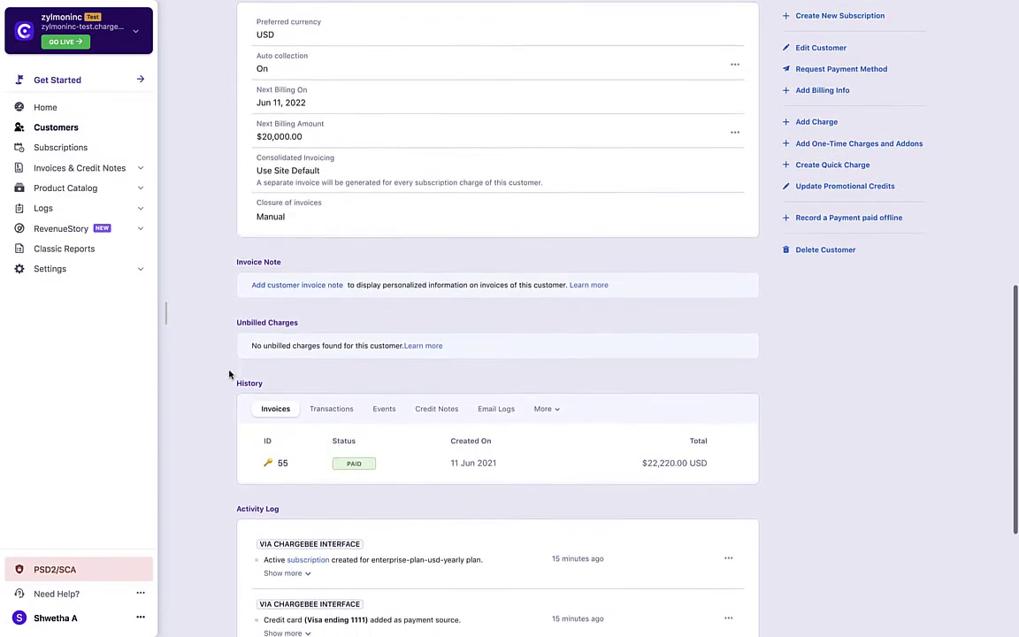
pyautogui.scroll(-2, 229, 375)
pyautogui.click(281, 316)
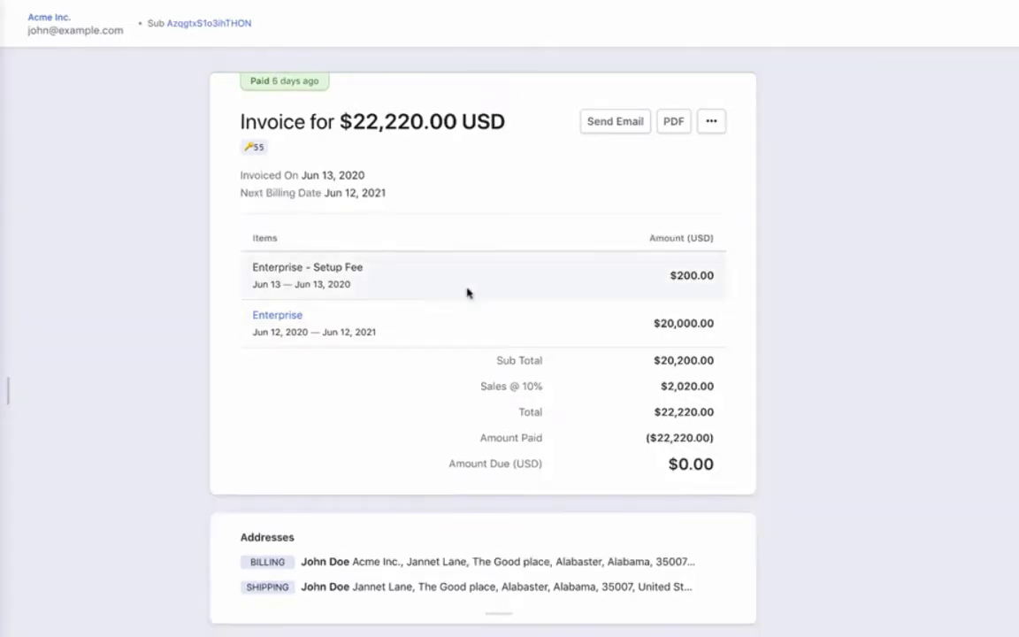
# Step: Check Send Email and PDF, then set invoice 55's PO number to CUT1234
pyautogui.click(610, 121)
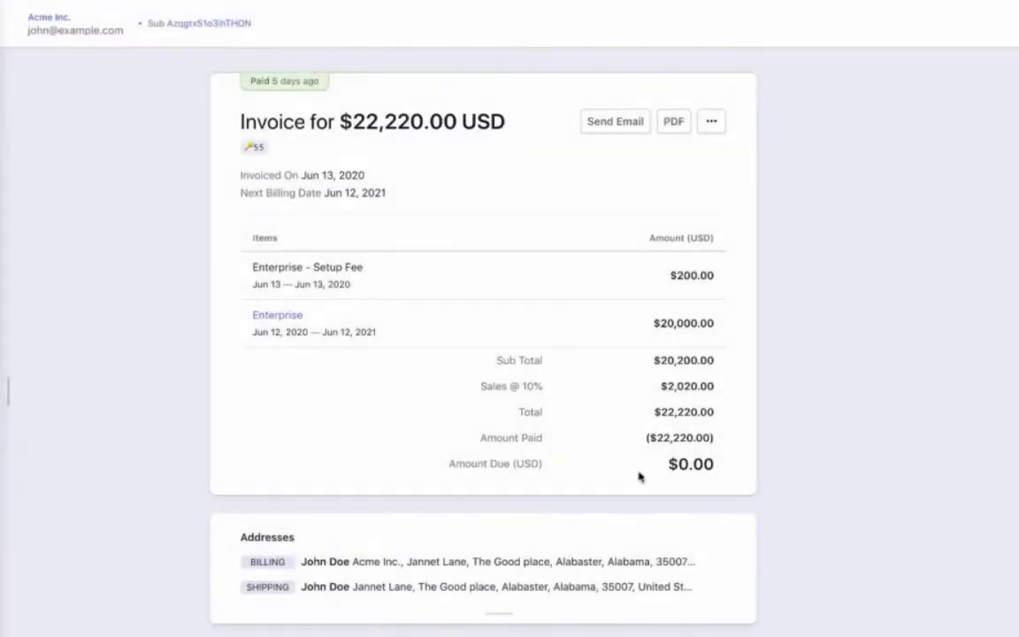
pyautogui.click(676, 126)
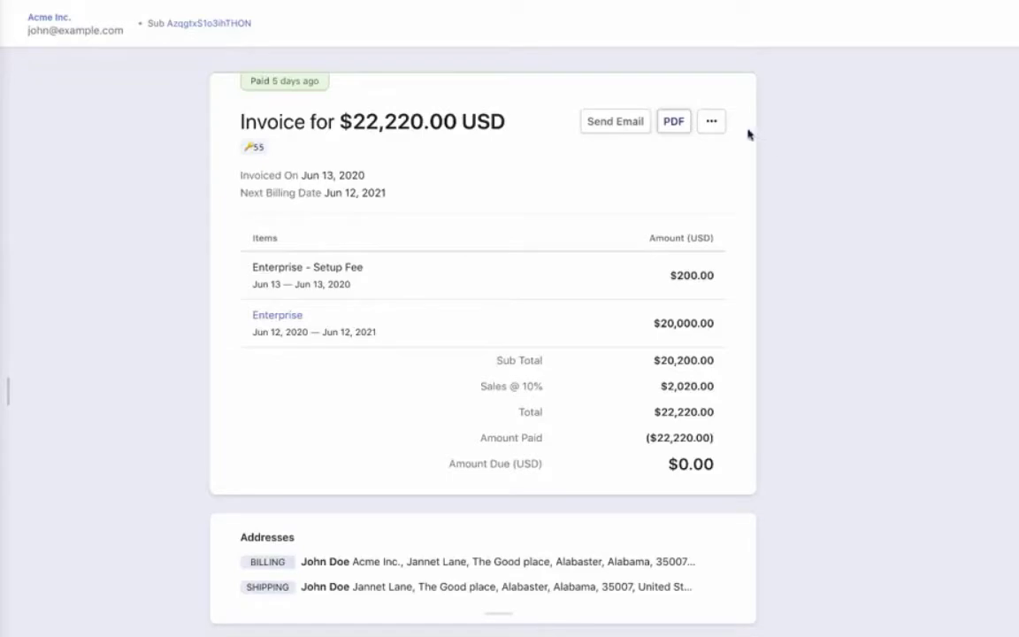
pyautogui.click(713, 123)
pyautogui.click(705, 164)
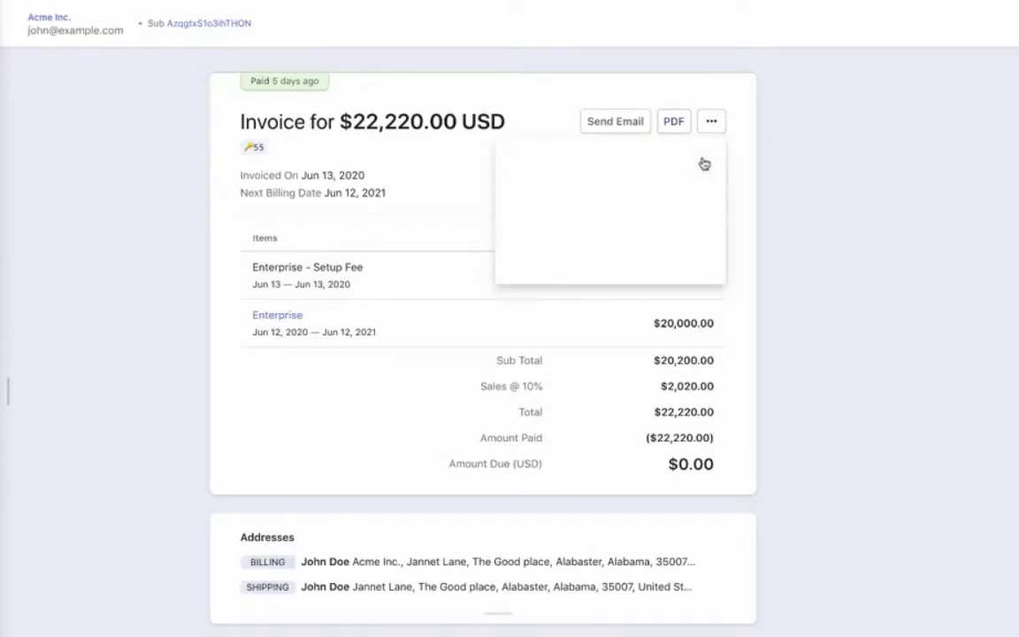
pyautogui.click(611, 234)
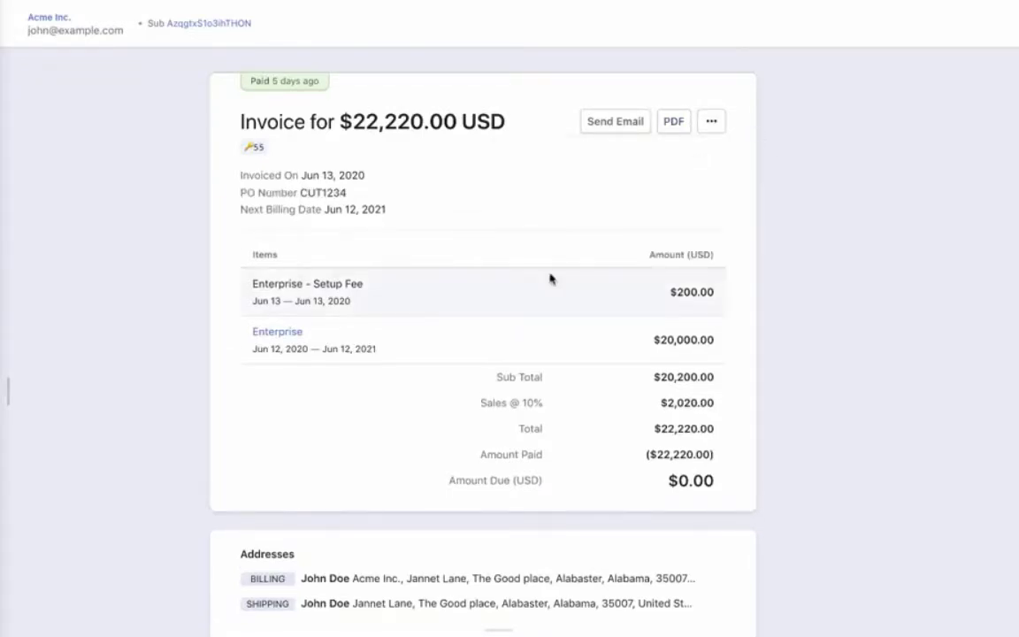
pyautogui.click(711, 122)
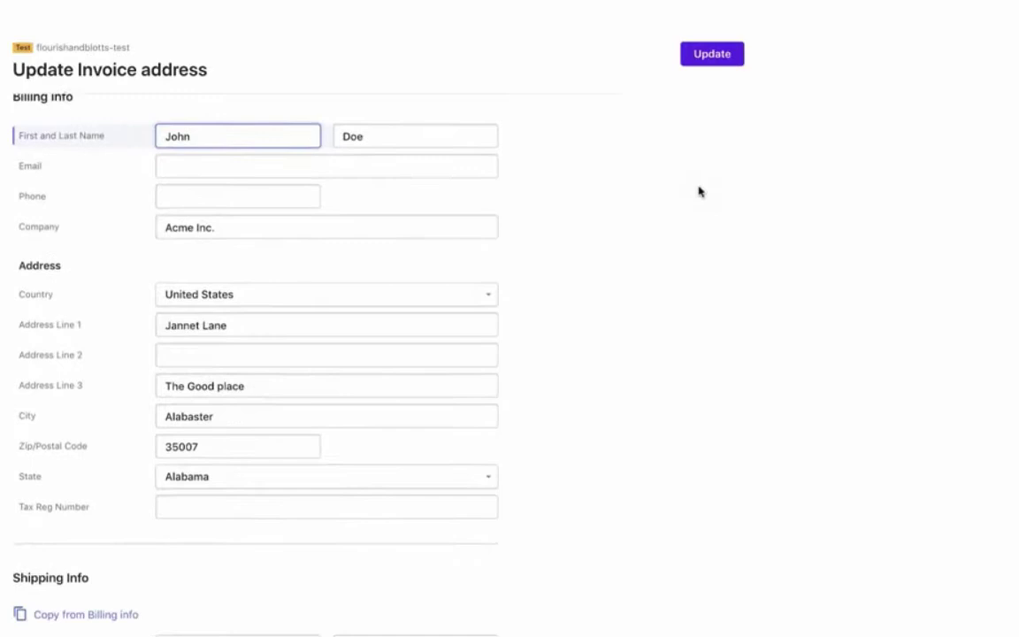
# Step: Change billing address line 3 to 'The Good place Lane 2' and save the address
pyautogui.click(341, 311)
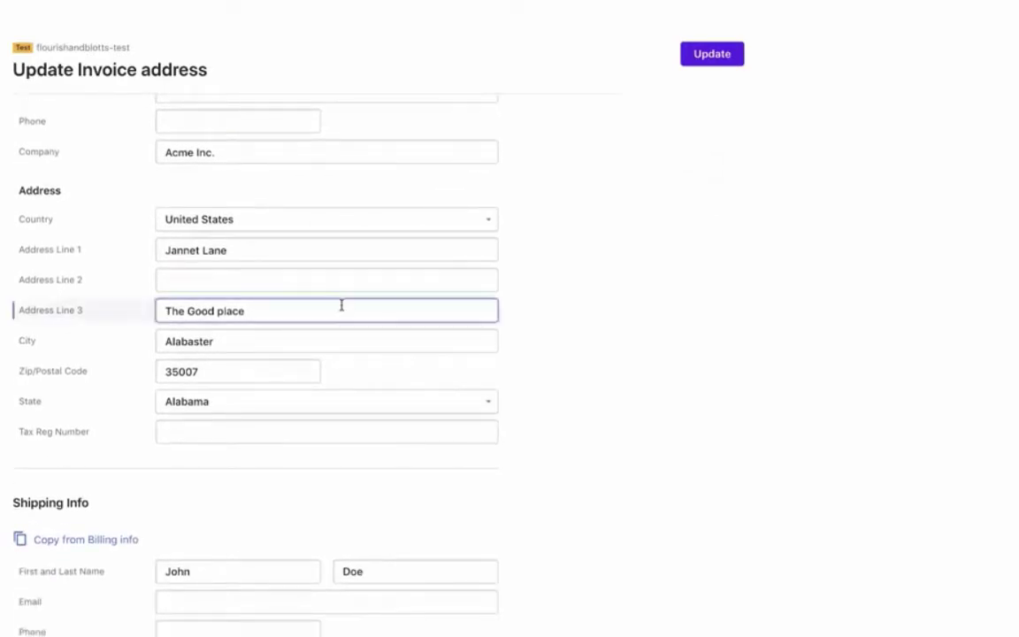
pyautogui.write('Lane ')
pyautogui.write('2')
pyautogui.click(730, 56)
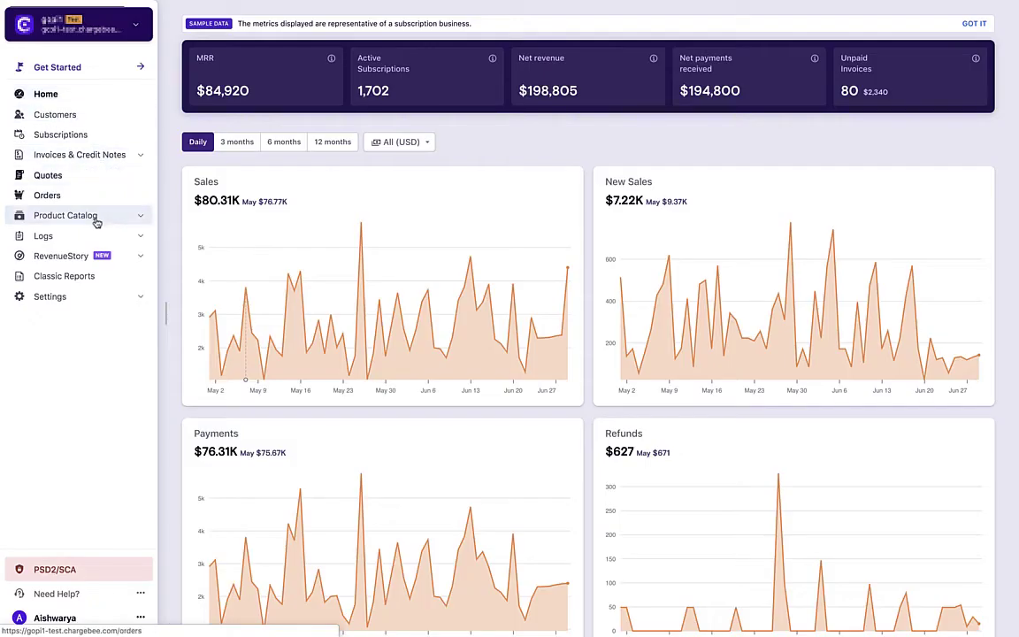
# Step: Open Configure Chargebee's 'Invoices, credit notes, and quotes' settings on the Invoices tab
pyautogui.click(100, 295)
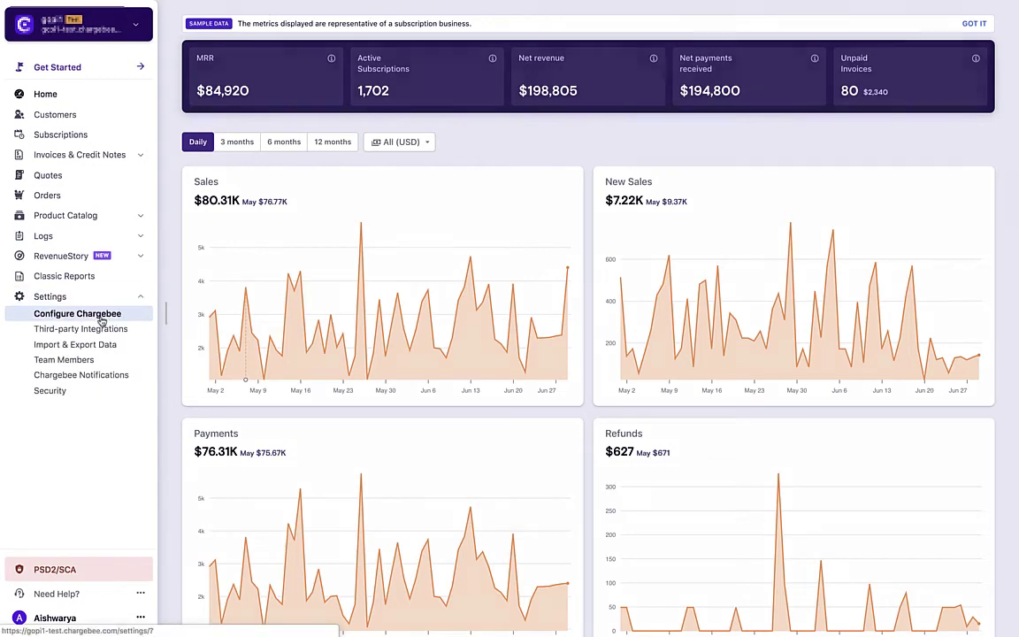
pyautogui.click(102, 317)
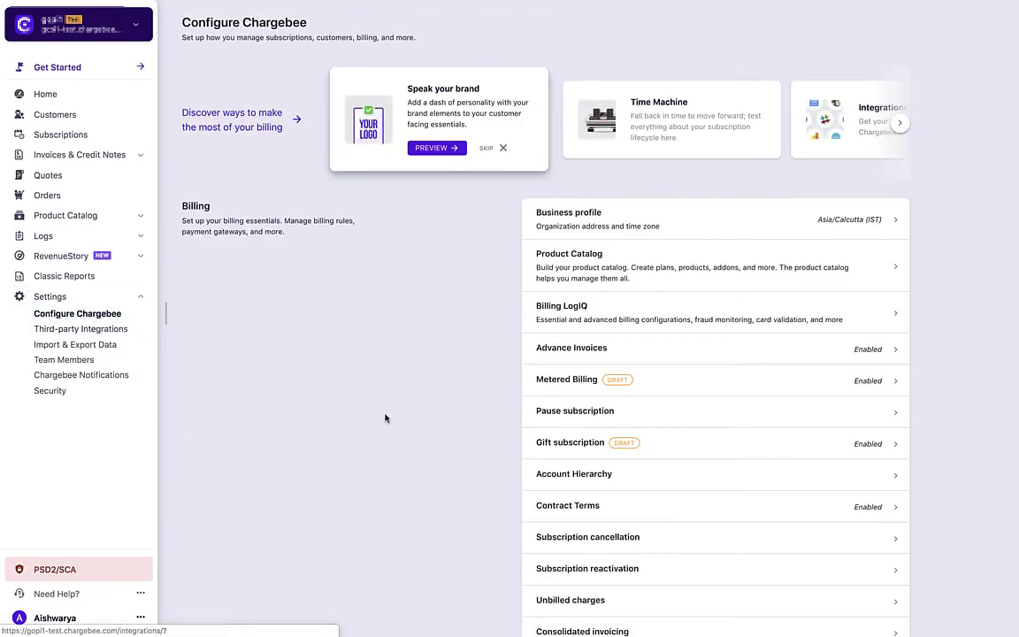
pyautogui.scroll(-5, 634, 473)
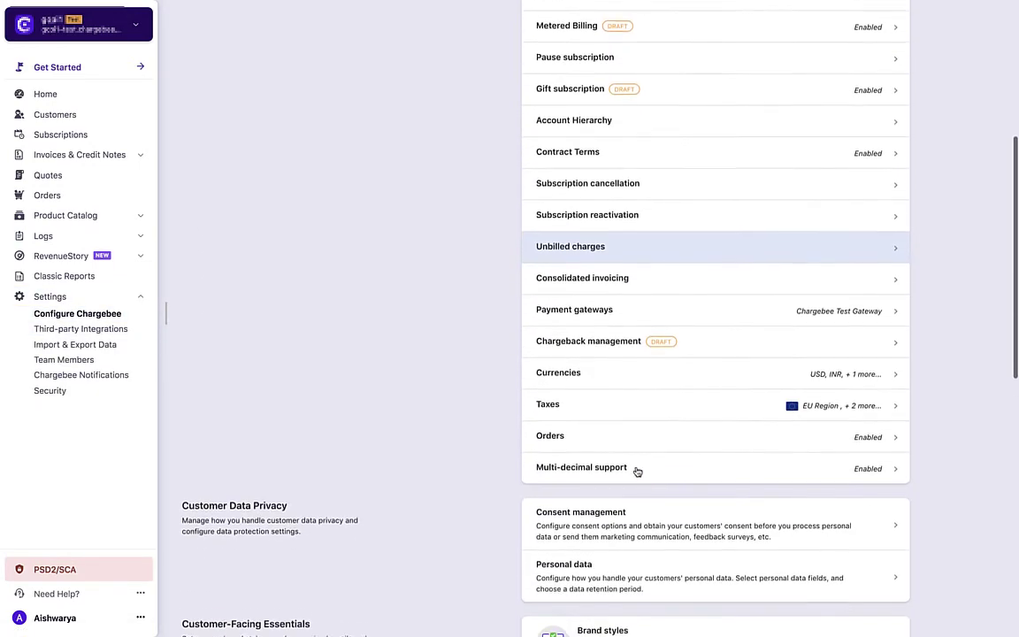
pyautogui.scroll(-2, 637, 472)
pyautogui.scroll(-2, 637, 471)
pyautogui.scroll(-2, 637, 471)
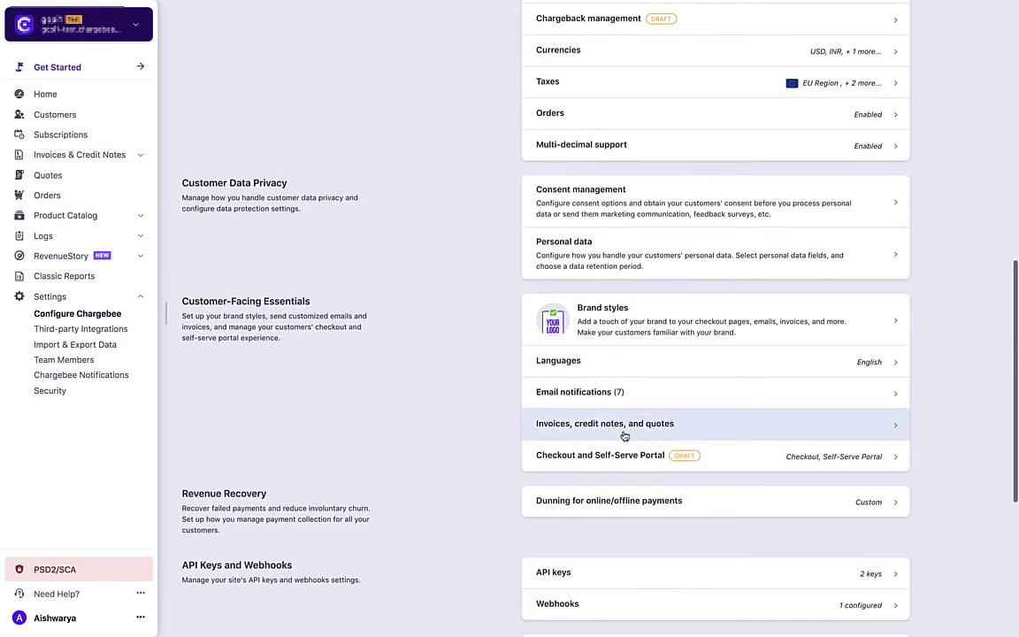
pyautogui.click(624, 434)
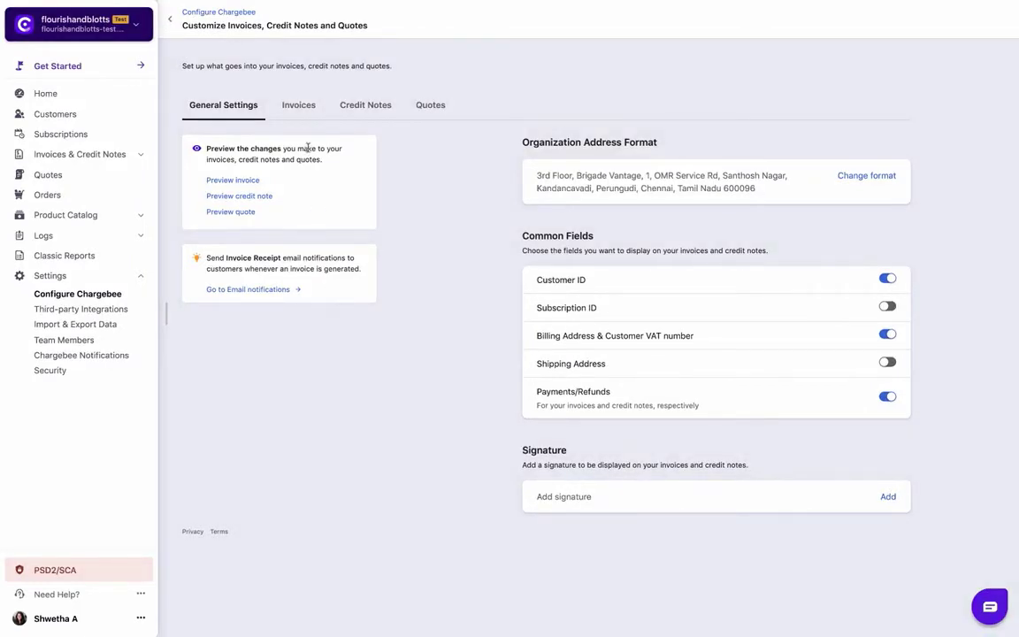
pyautogui.click(298, 108)
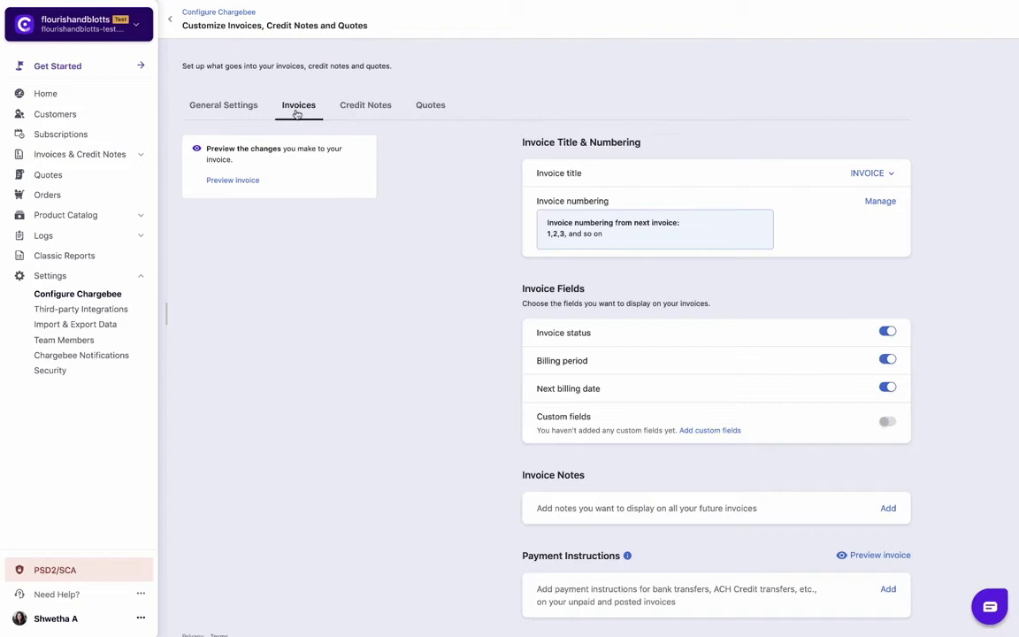
# Step: Set the invoice number prefix to CAT under Invoice numbering and save it
pyautogui.scroll(-1, 874, 193)
pyautogui.click(875, 192)
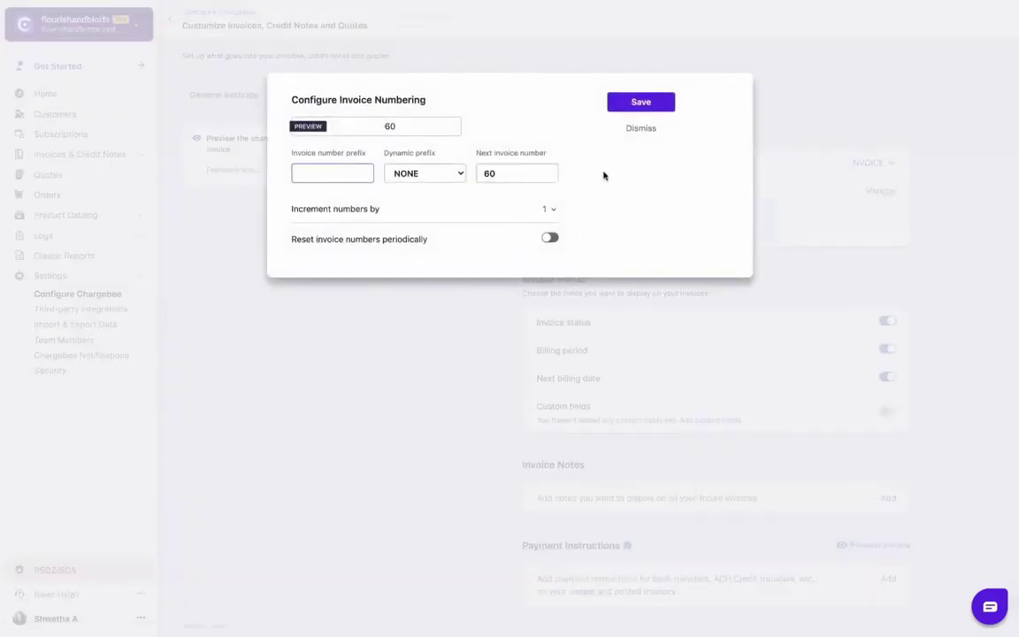
pyautogui.write('CAT')
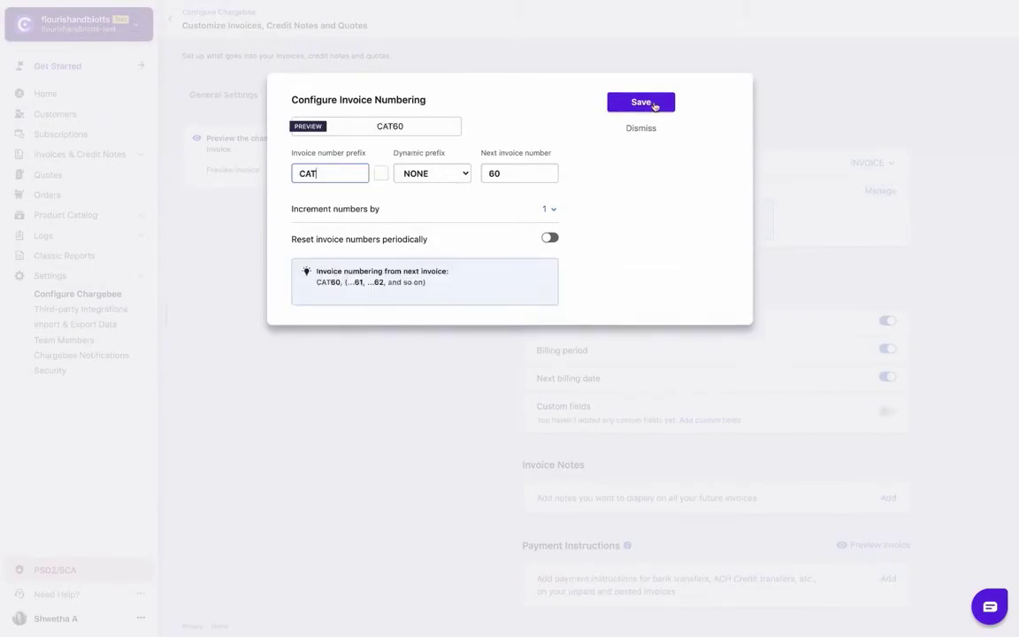
pyautogui.click(655, 104)
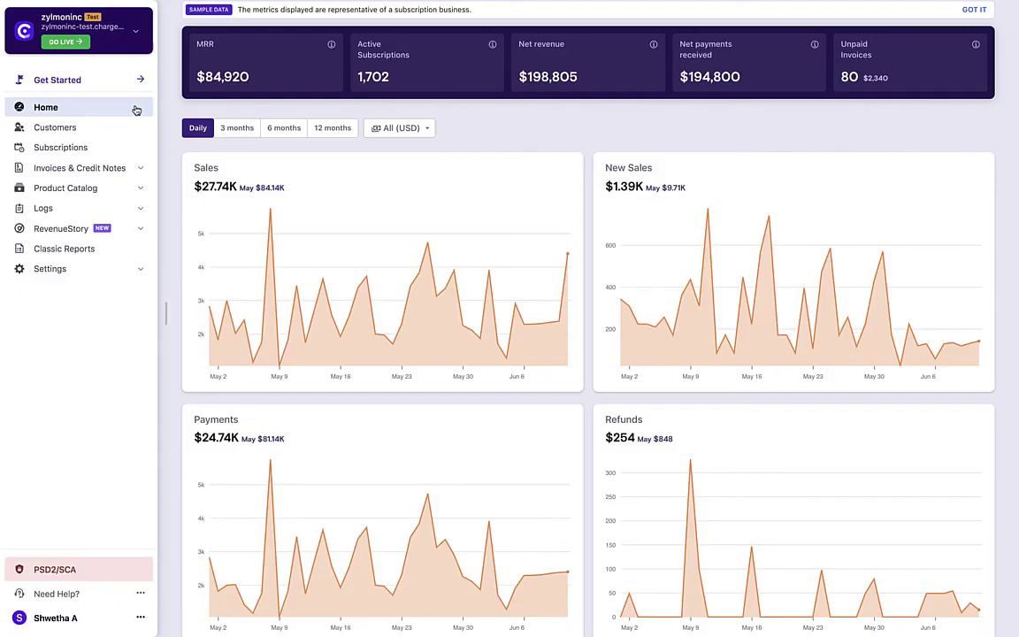
# Step: Bill 12 future renewals of the Enterprise Plan USD Monthly subscription as an advance invoice
pyautogui.click(126, 155)
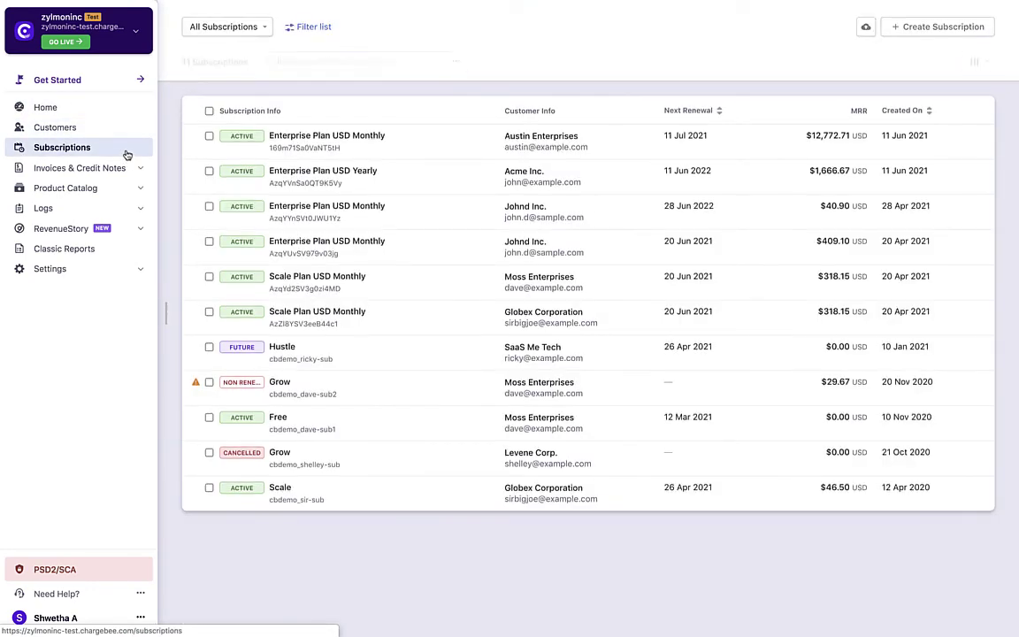
pyautogui.click(337, 139)
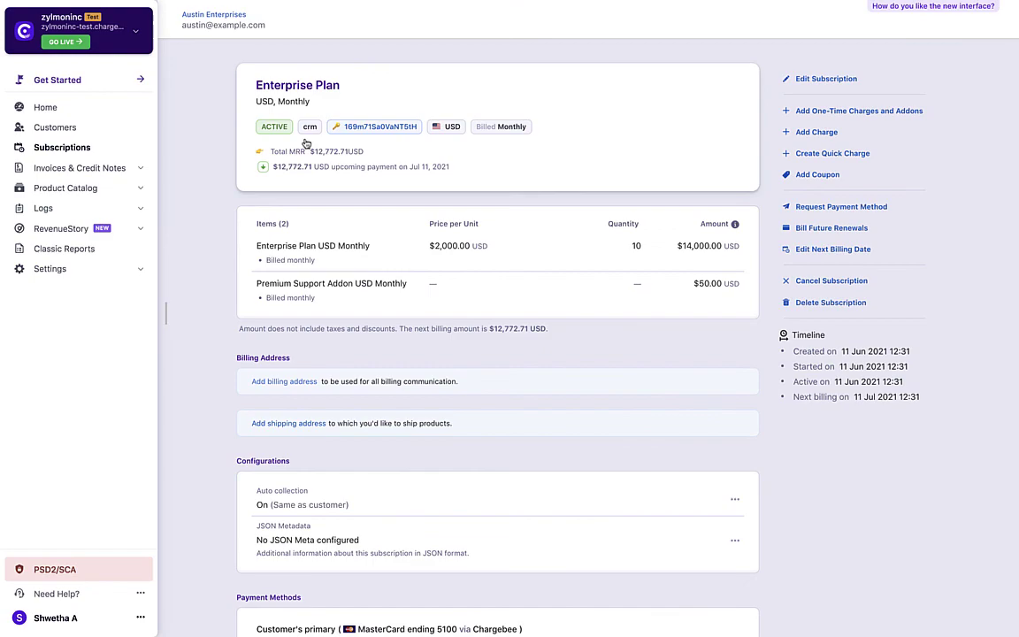
pyautogui.click(831, 228)
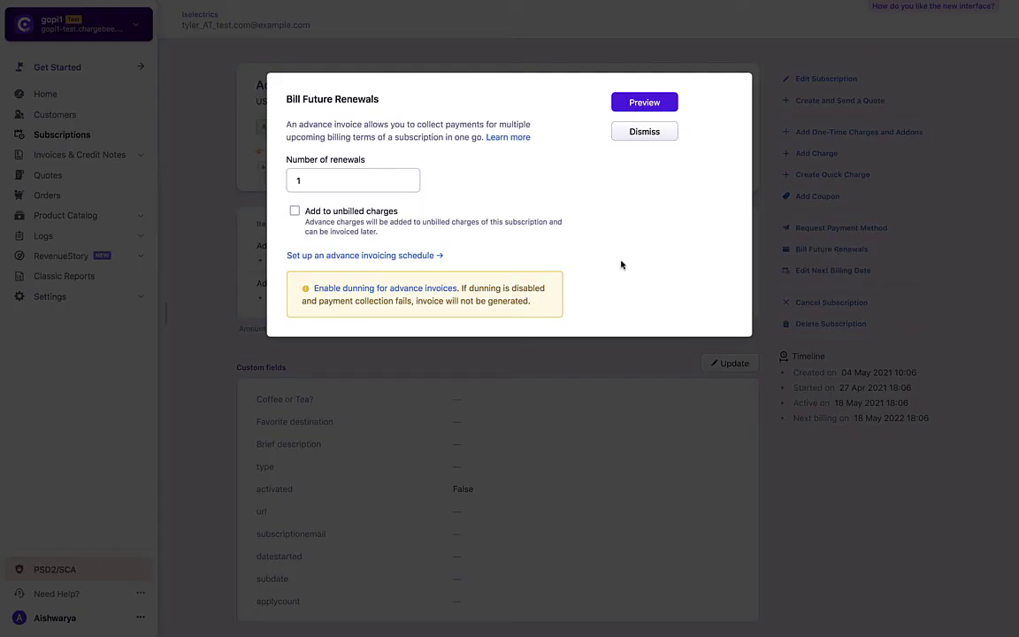
pyautogui.click(362, 183)
pyautogui.write('2')
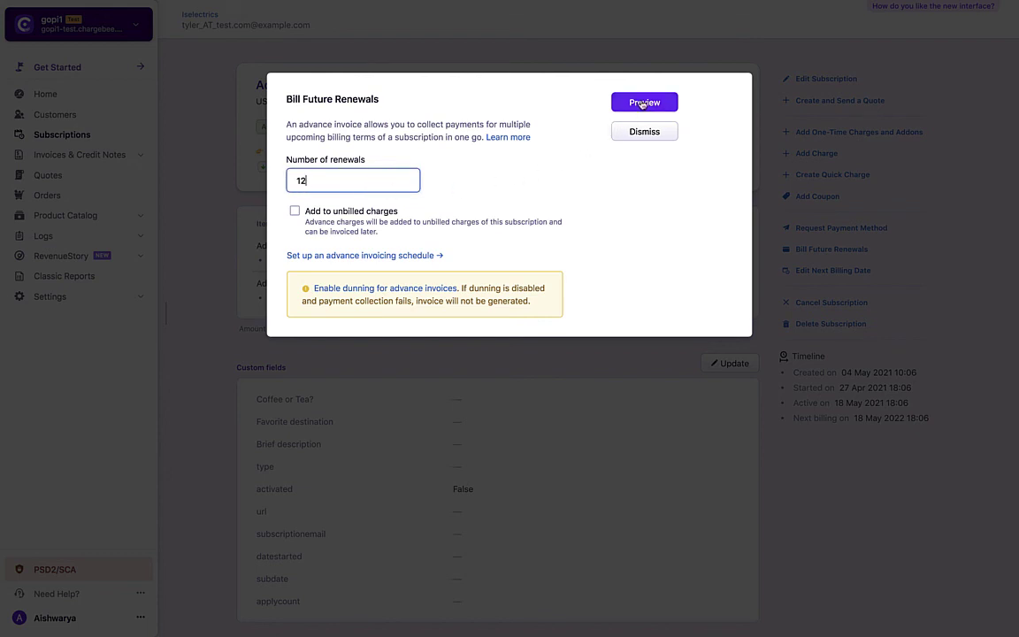
pyautogui.click(644, 102)
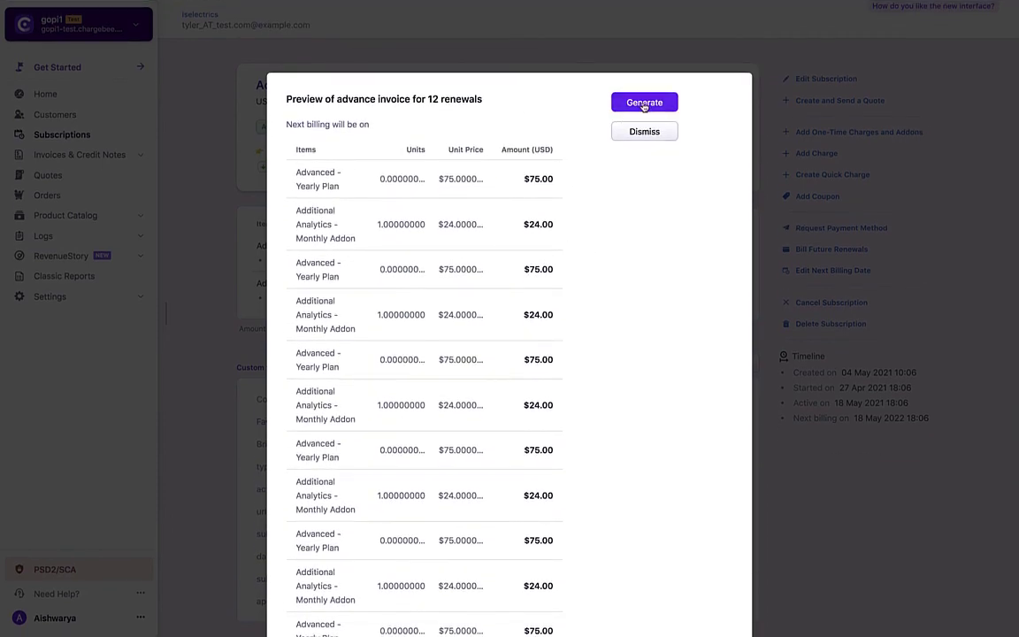
pyautogui.click(646, 106)
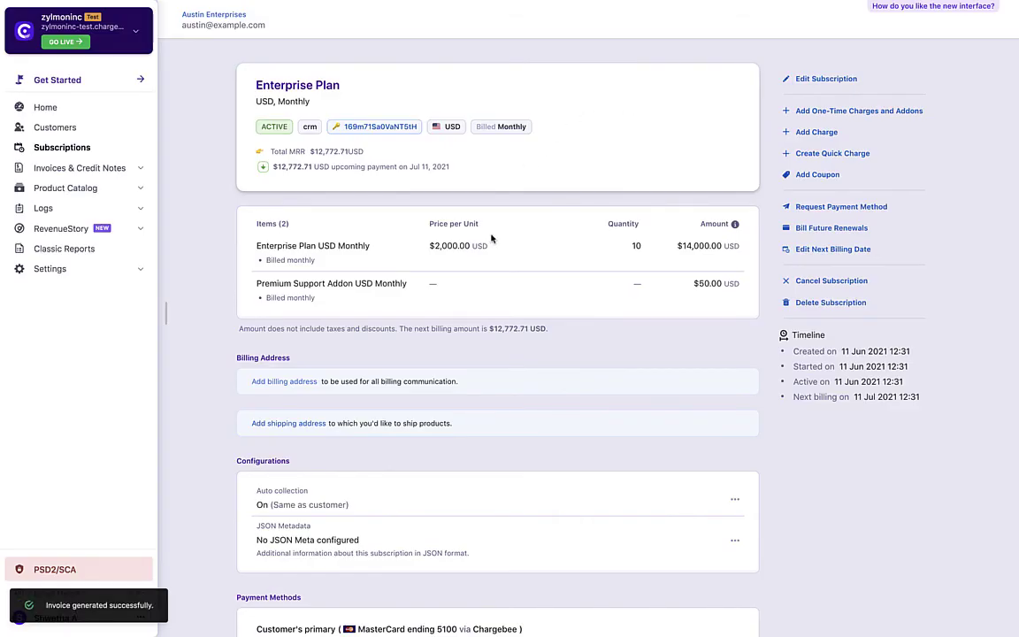